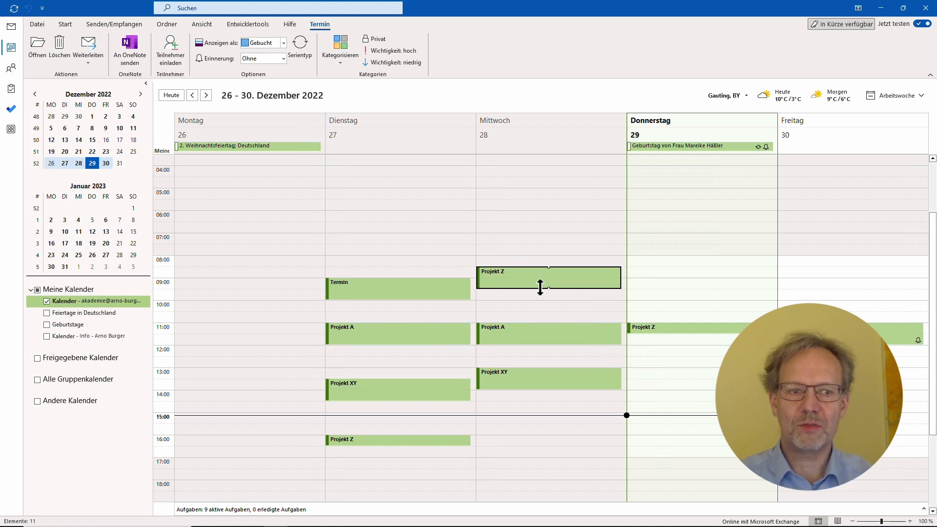
Add a conditional formatting rule named "Projekt A" to the current calendar view
{"action": "left_click", "coordinate": [203, 25]}
{"action": "left_click", "coordinate": [83, 46]}
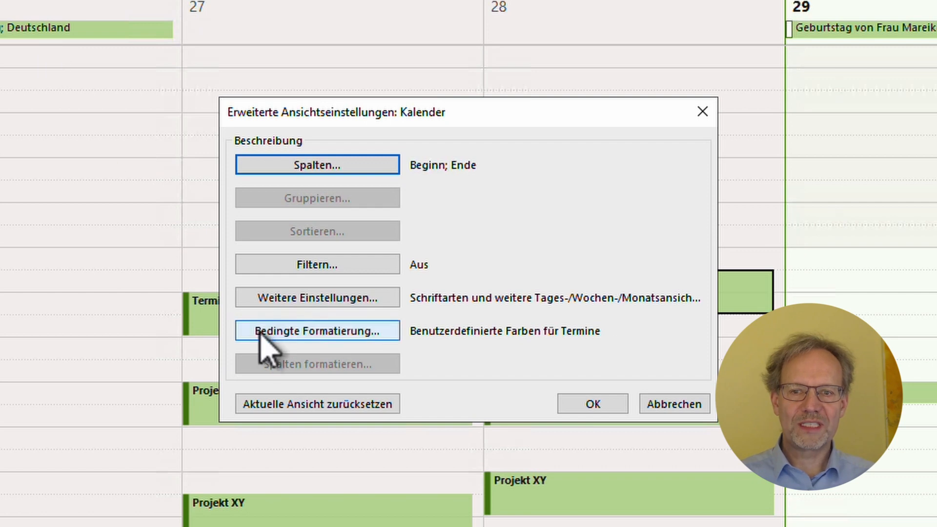
{"action": "left_click", "coordinate": [263, 332]}
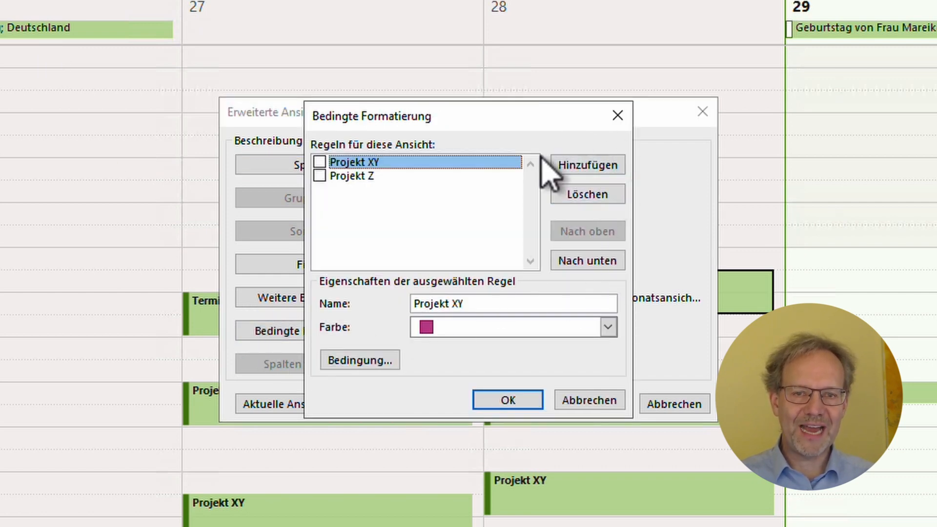
{"action": "left_click", "coordinate": [579, 165]}
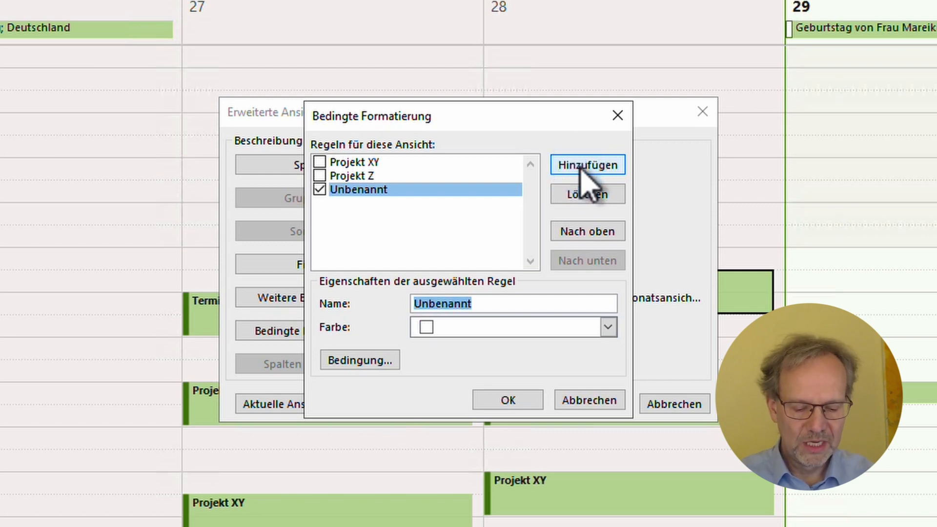
{"action": "type", "text": "Projekt "}
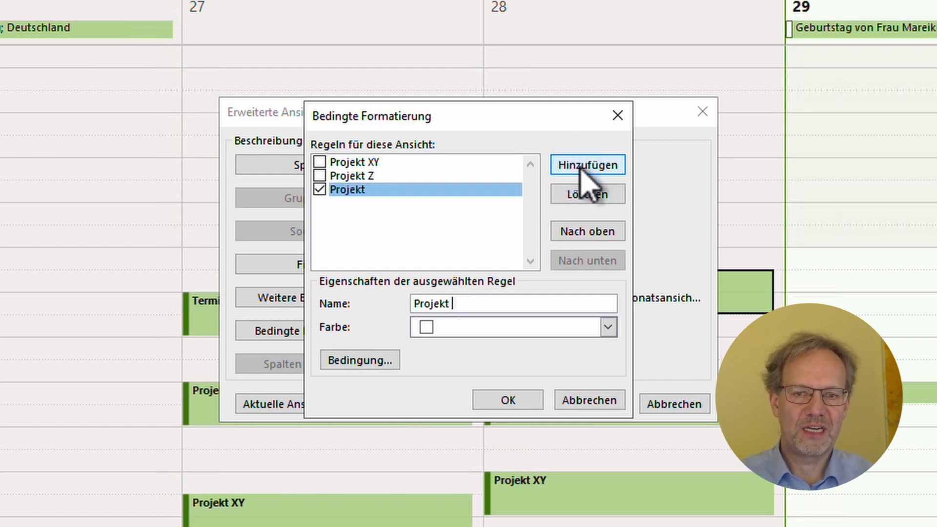
{"action": "type", "text": "A"}
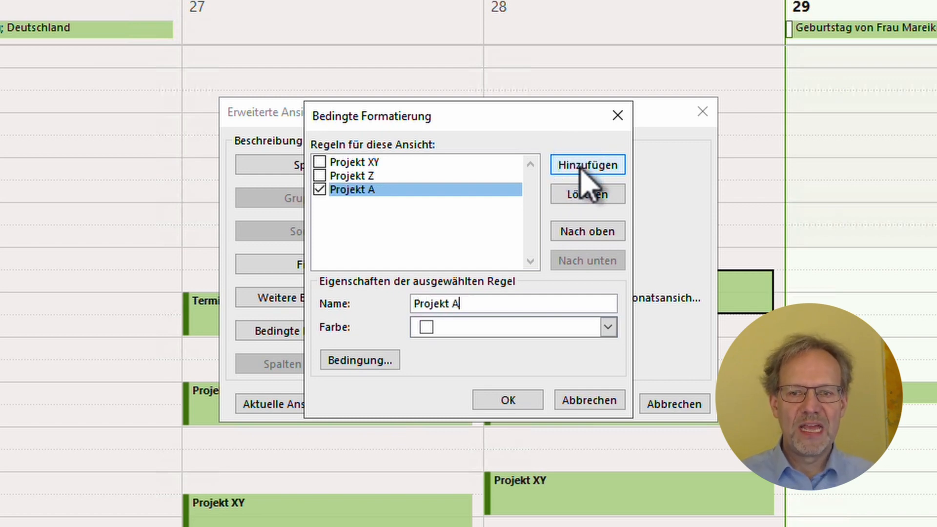
Set the new rule's condition to search for "Projekt A" in the subject field only
{"action": "left_click", "coordinate": [365, 361]}
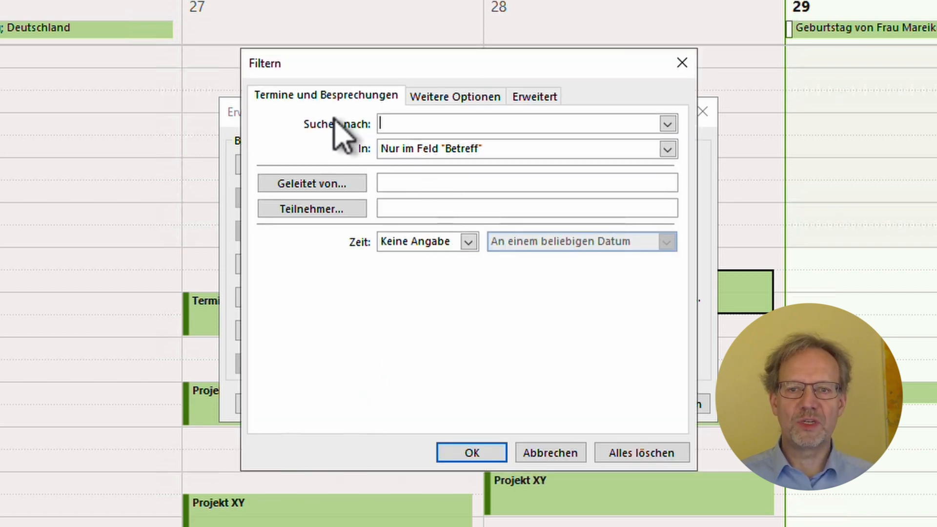
{"action": "left_click", "coordinate": [407, 122]}
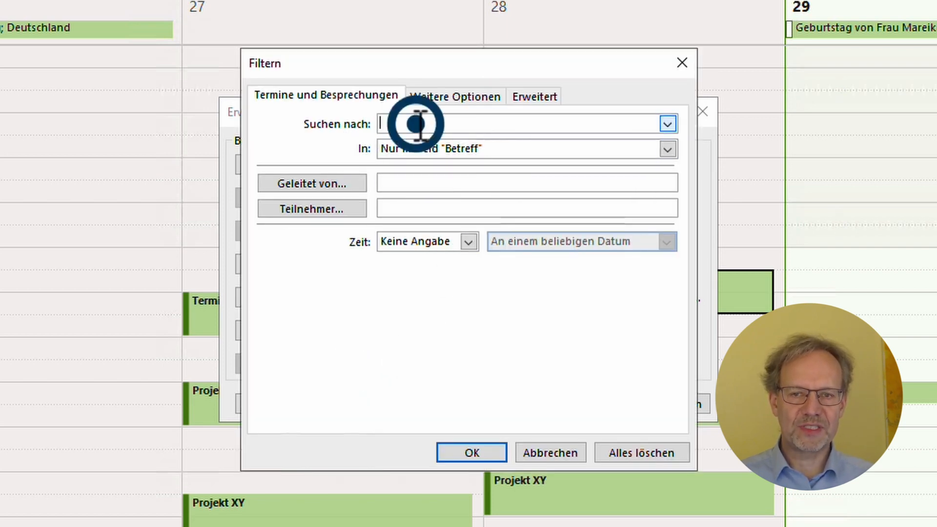
{"action": "type", "text": "Projekt A"}
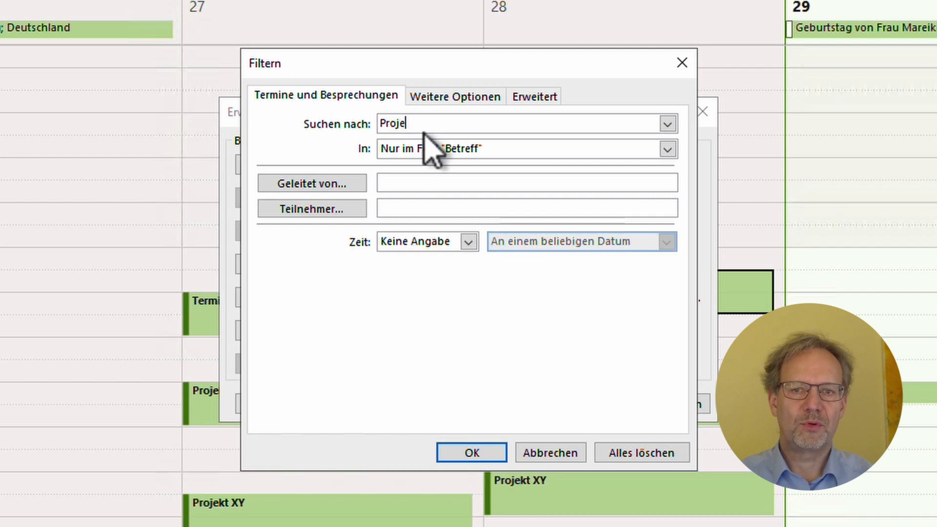
{"action": "left_click", "coordinate": [481, 451]}
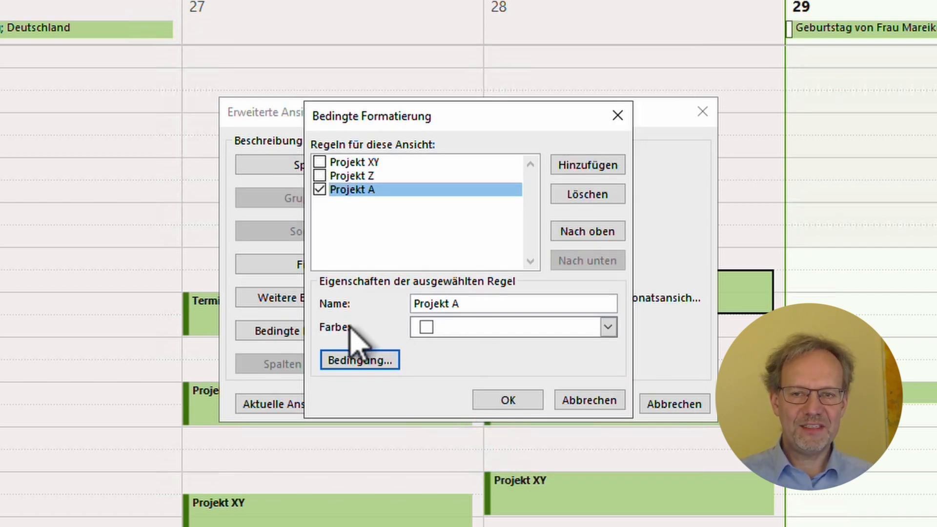
Assign yellow as the colour of the Projekt A rule and apply the view settings to the calendar
{"action": "left_click", "coordinate": [442, 327]}
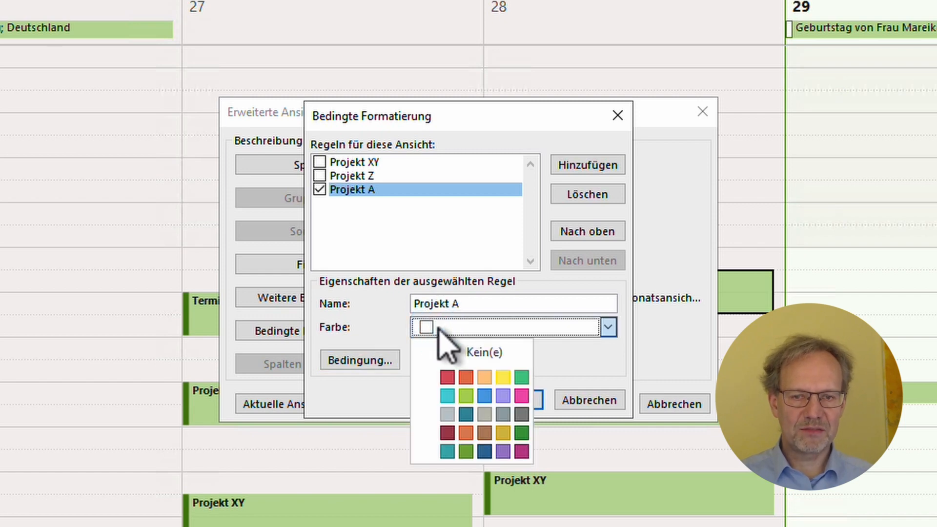
{"action": "left_click", "coordinate": [502, 376]}
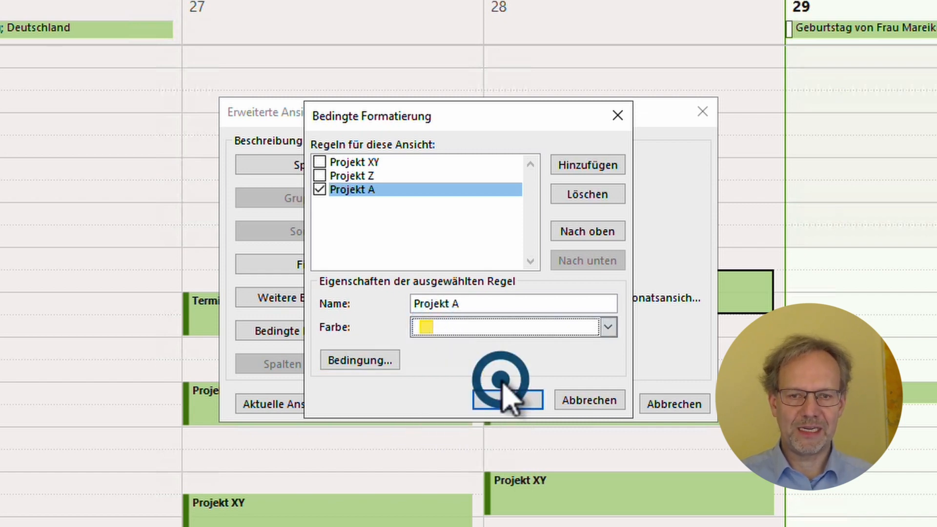
{"action": "left_click", "coordinate": [510, 398]}
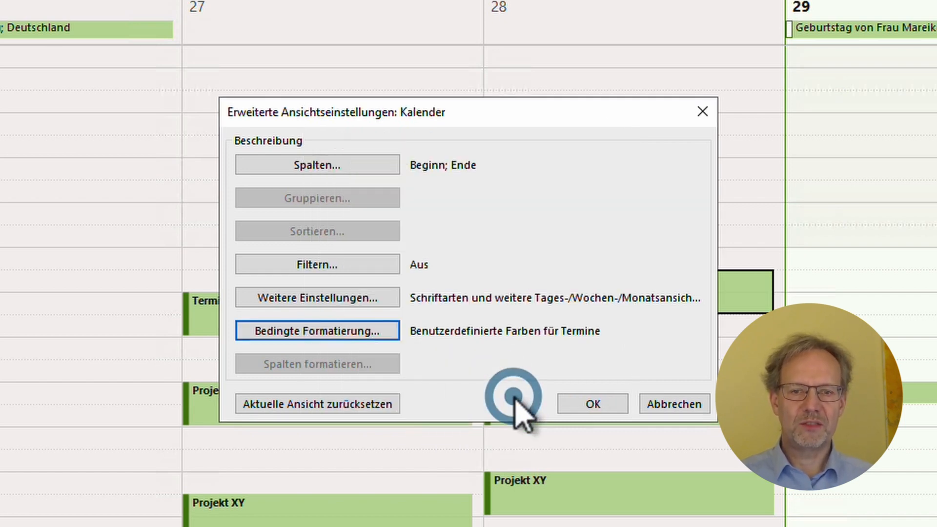
{"action": "left_click", "coordinate": [584, 404]}
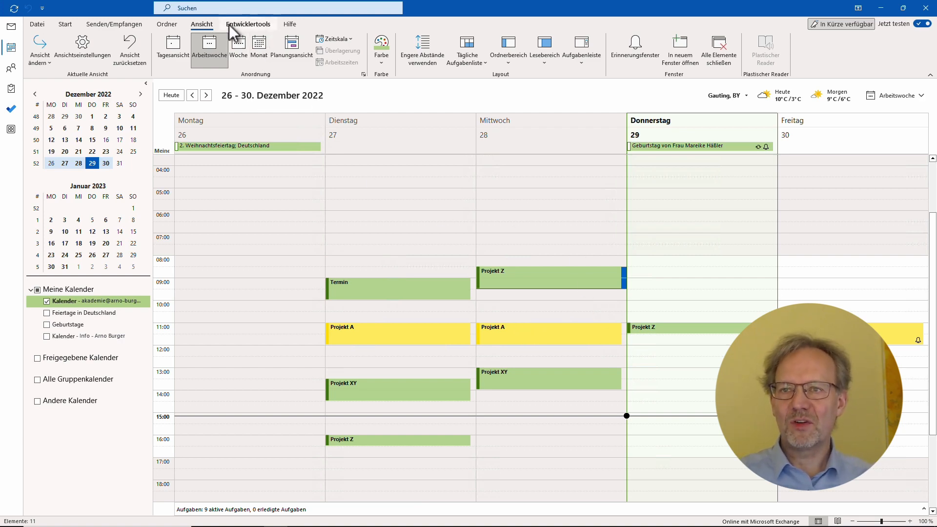
Review the calendar view's conditional formatting rules and close the view settings
{"action": "left_click", "coordinate": [202, 24]}
{"action": "left_click", "coordinate": [87, 45]}
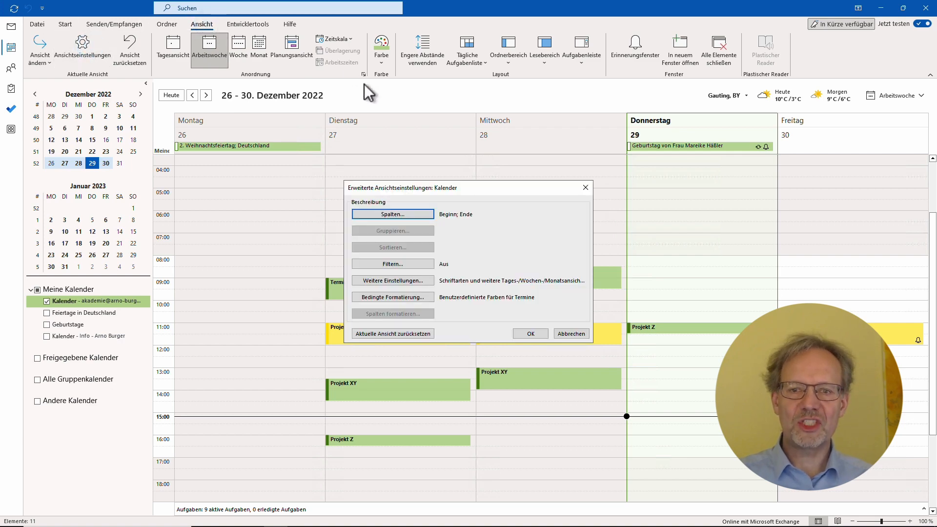
{"action": "left_click", "coordinate": [391, 297]}
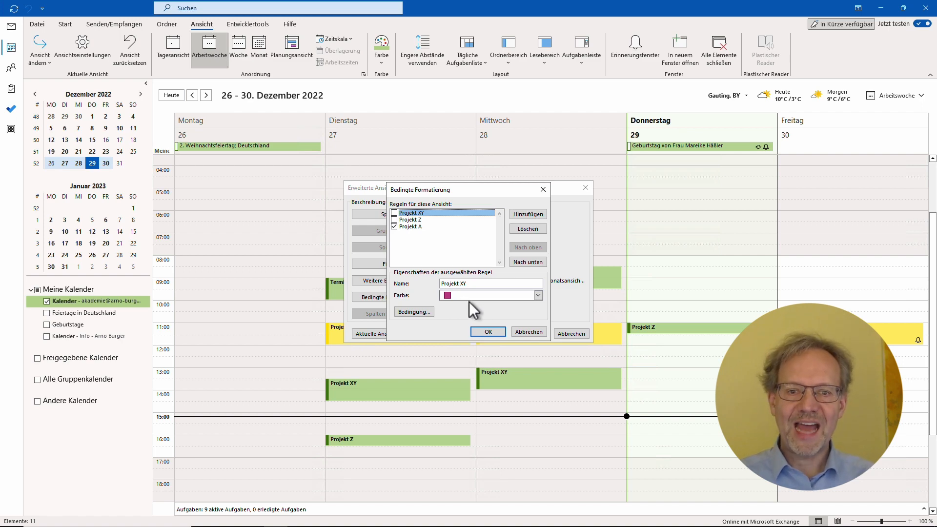
{"action": "left_click", "coordinate": [489, 331]}
{"action": "left_click", "coordinate": [531, 334]}
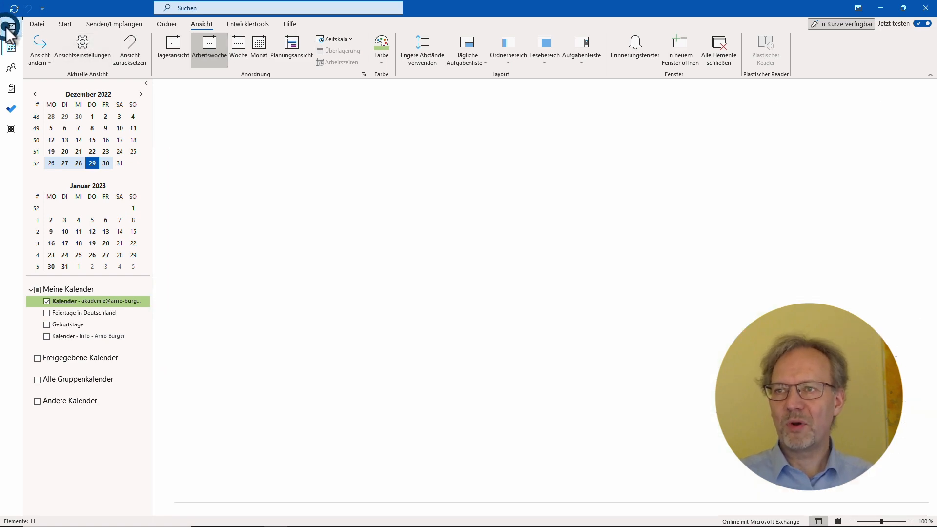
Examine the font formatting of the "AN-Mails" conditional formatting rule in the mail inbox's view settings
{"action": "left_click", "coordinate": [7, 28]}
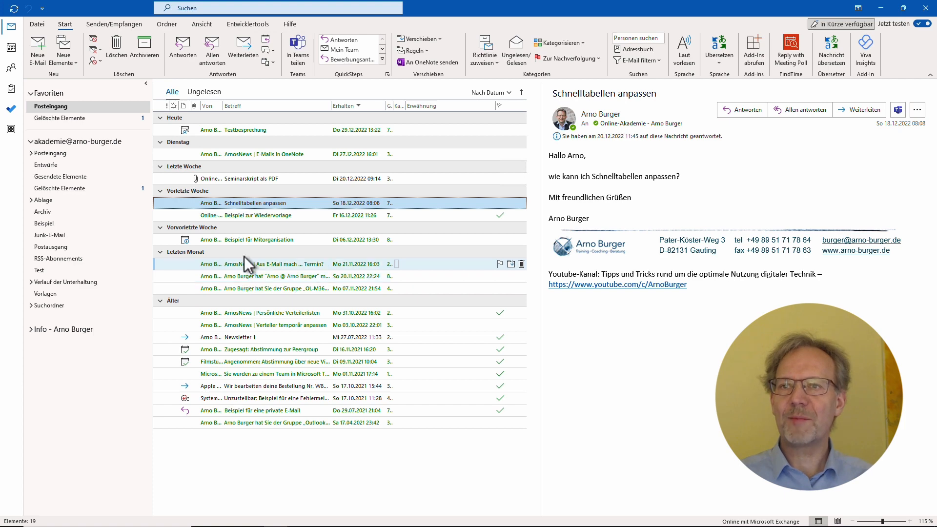
{"action": "left_click", "coordinate": [201, 25]}
{"action": "left_click", "coordinate": [76, 48]}
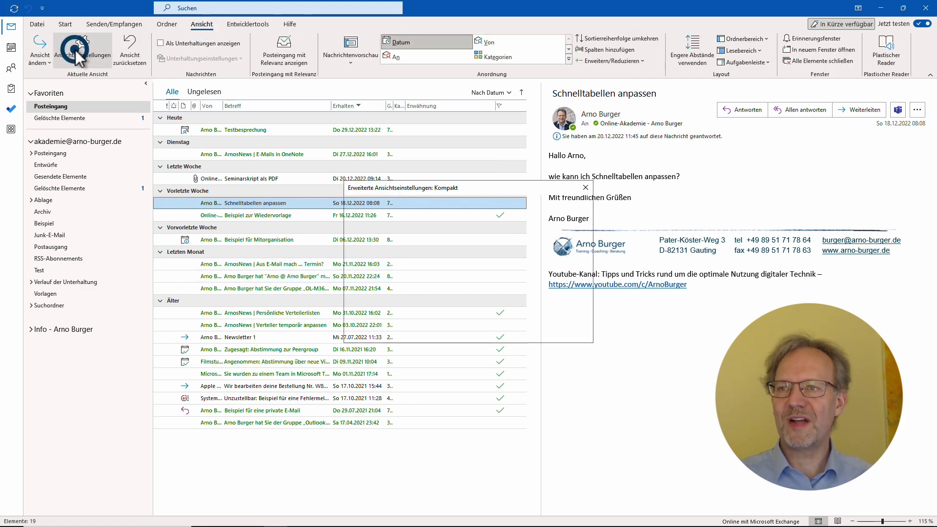
{"action": "left_click", "coordinate": [376, 297]}
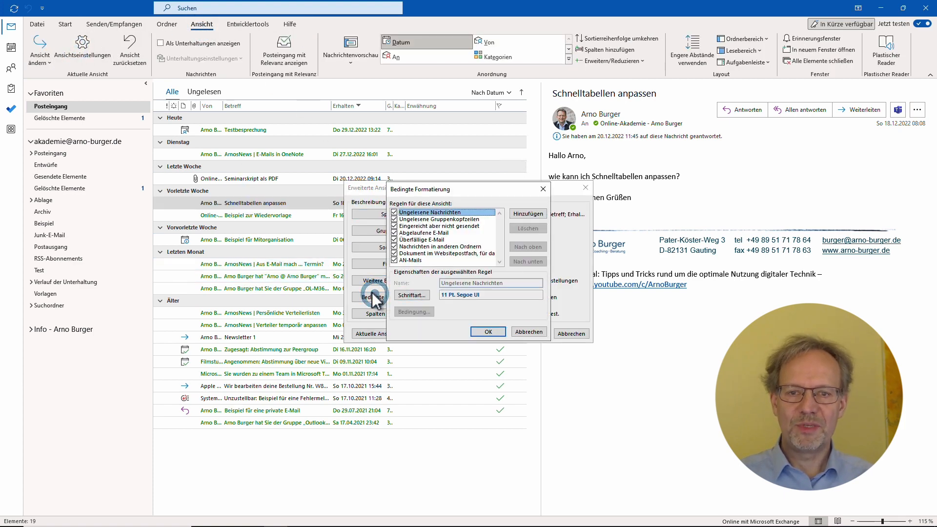
{"action": "left_click", "coordinate": [424, 261]}
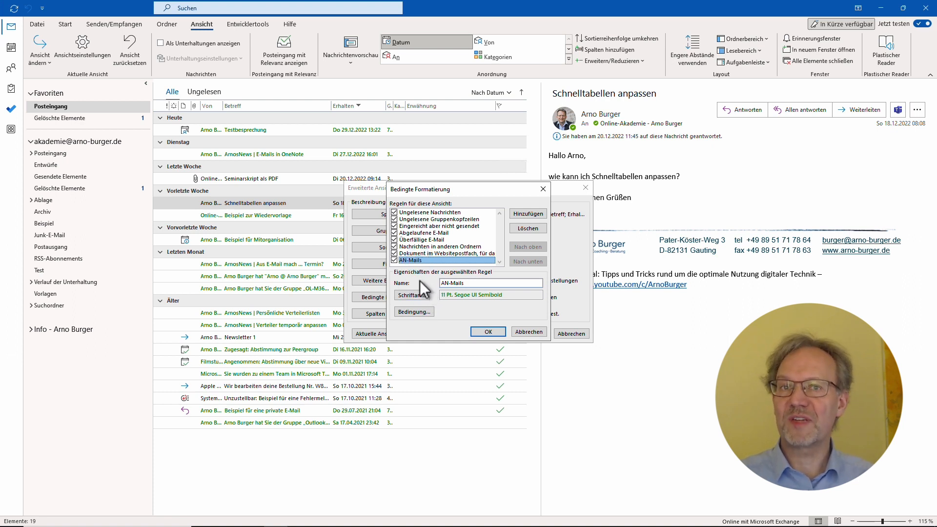
{"action": "left_click", "coordinate": [486, 331]}
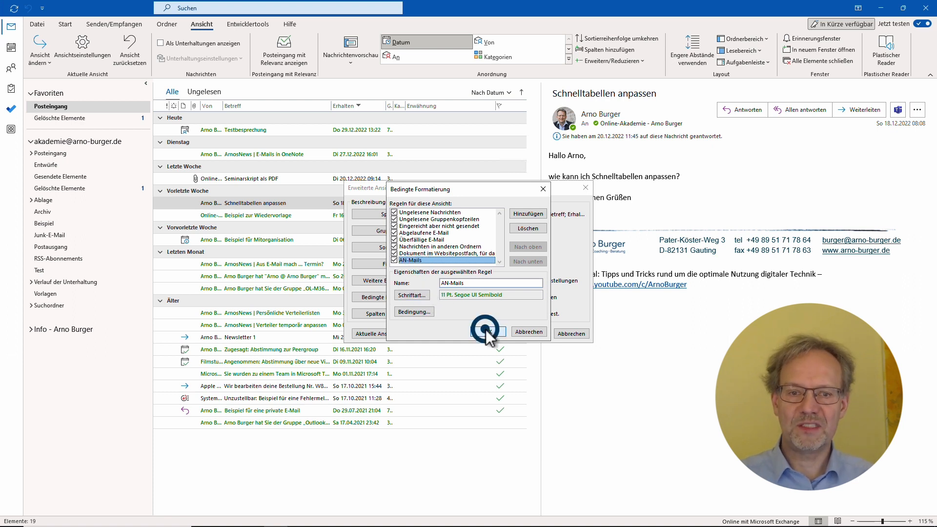
{"action": "left_click", "coordinate": [571, 334]}
Return to the calendar, change its view to Liste, and select the recurring entry "Tägliche Abstimmung im Team"
{"action": "left_click", "coordinate": [11, 48]}
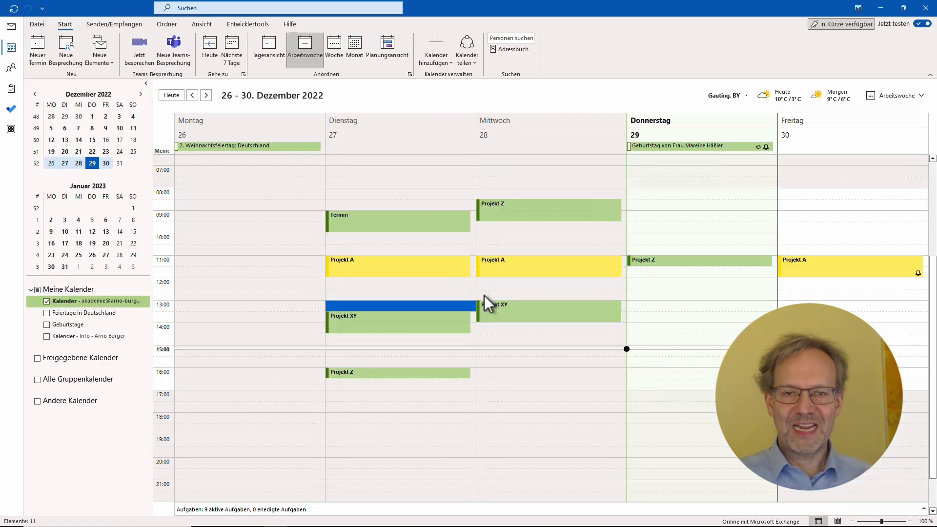
{"action": "scroll", "coordinate": [483, 295], "scroll_direction": "up", "scroll_amount": 1}
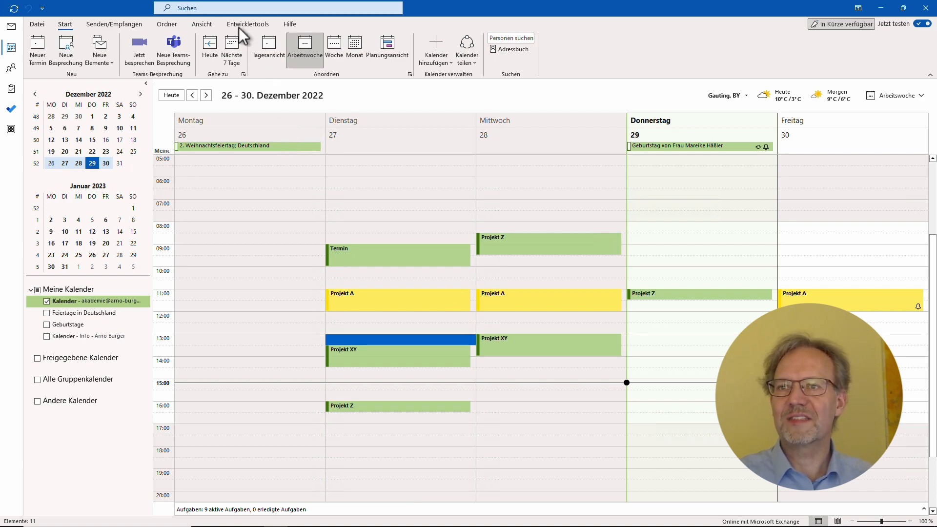
{"action": "left_click", "coordinate": [196, 26]}
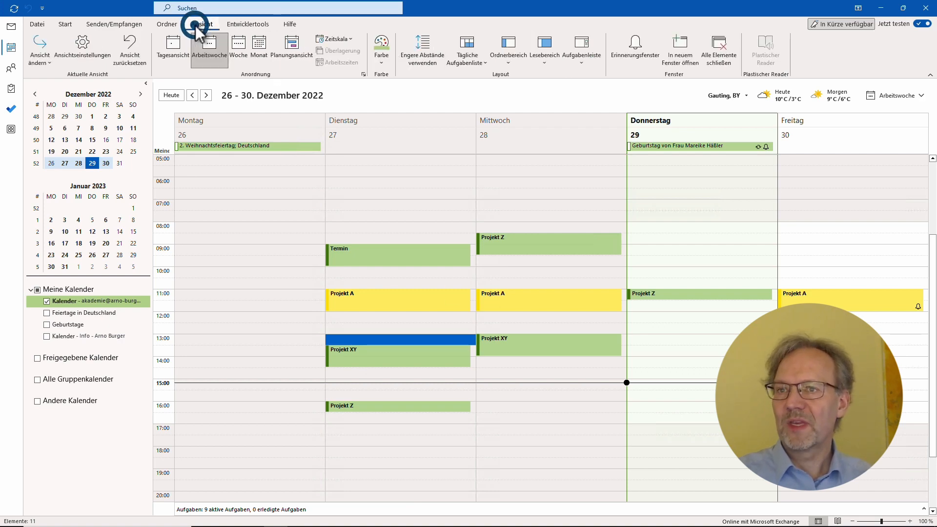
{"action": "left_click", "coordinate": [43, 58]}
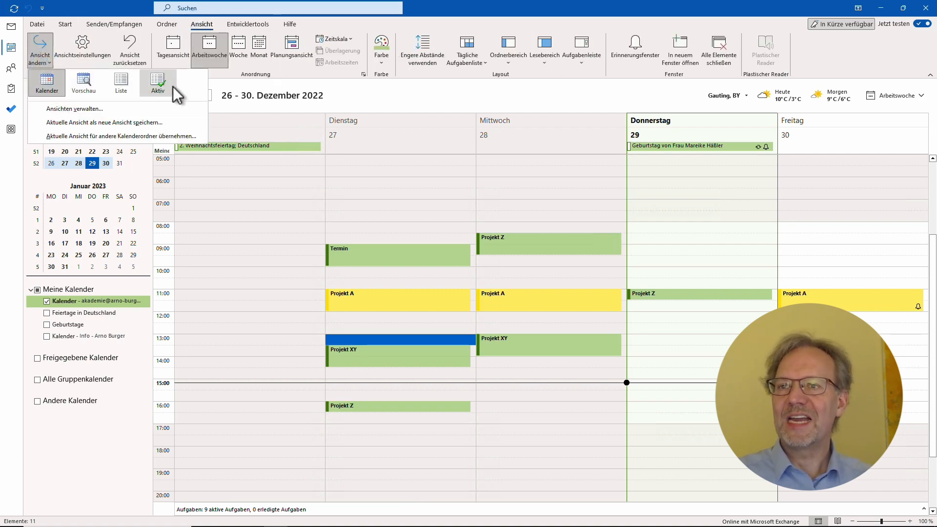
{"action": "left_click", "coordinate": [122, 88]}
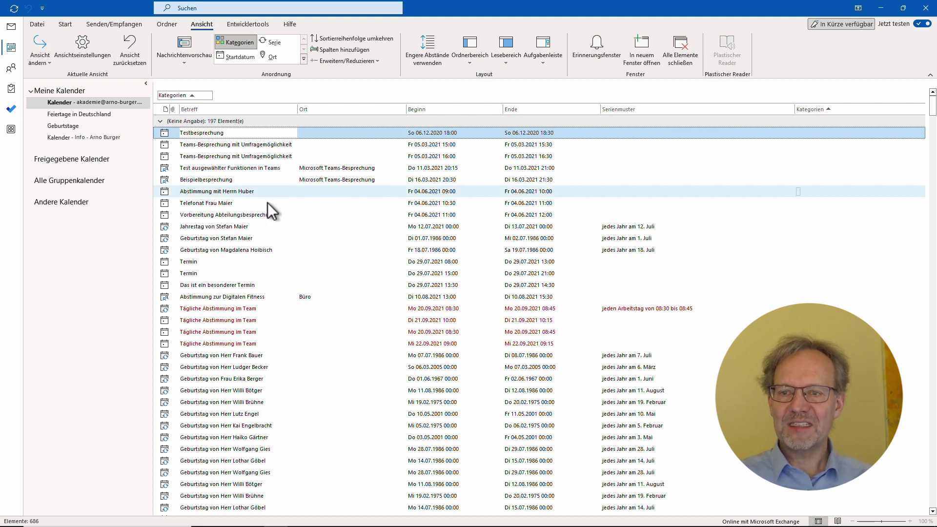
{"action": "left_click", "coordinate": [204, 309]}
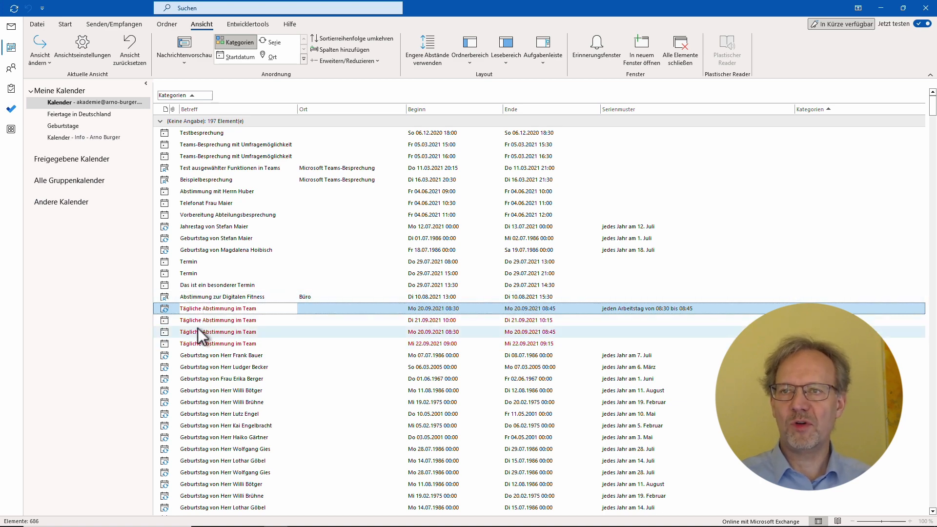
Set the font of the list view's "Tägliche Hervorhebung" conditional formatting rule to green (Grün), Fett, size 12, and apply the view settings
{"action": "left_click", "coordinate": [85, 48]}
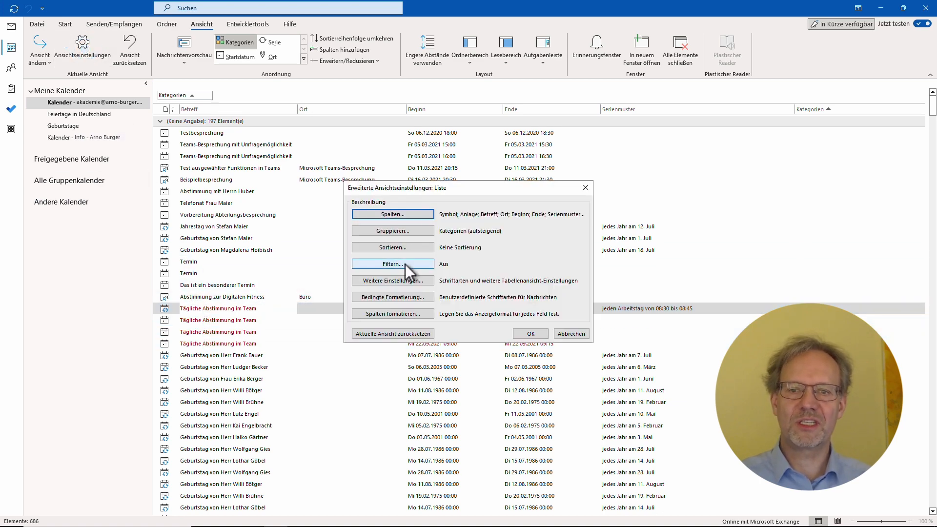
{"action": "left_click", "coordinate": [403, 297]}
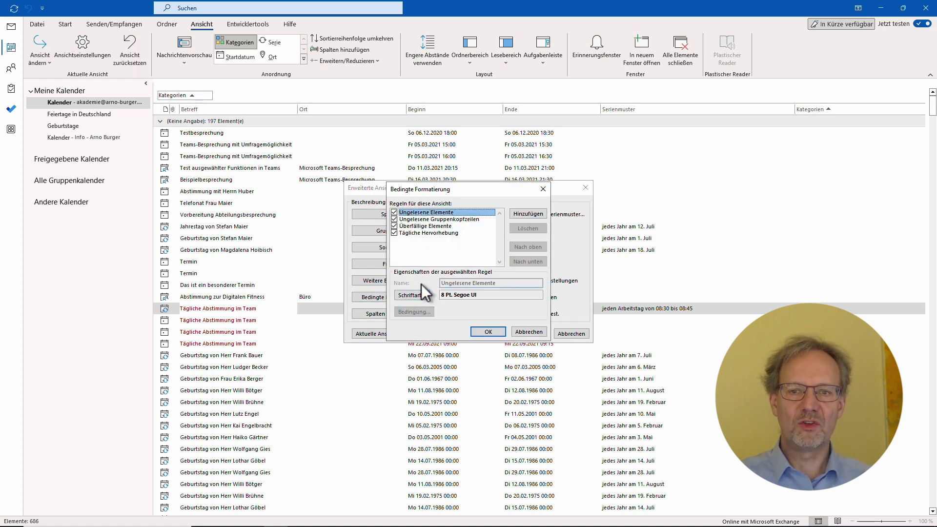
{"action": "left_click", "coordinate": [411, 232]}
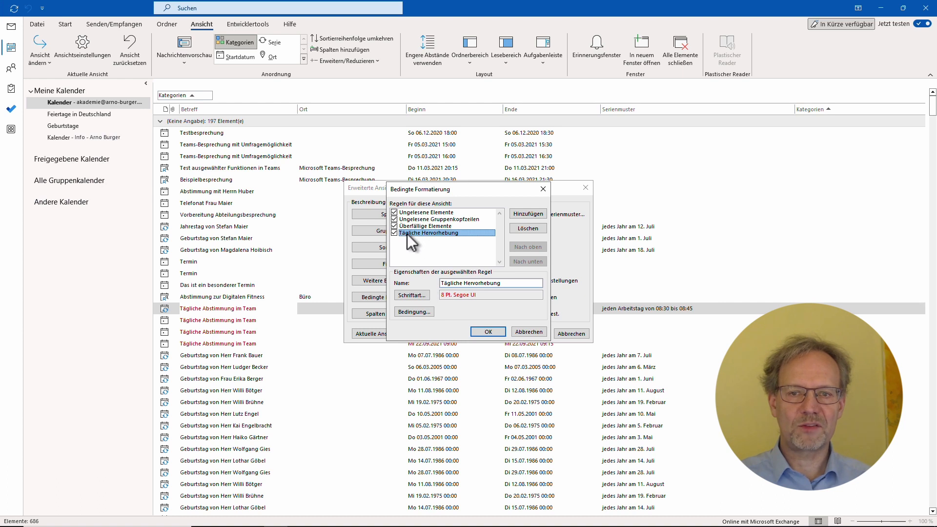
{"action": "left_click", "coordinate": [420, 294]}
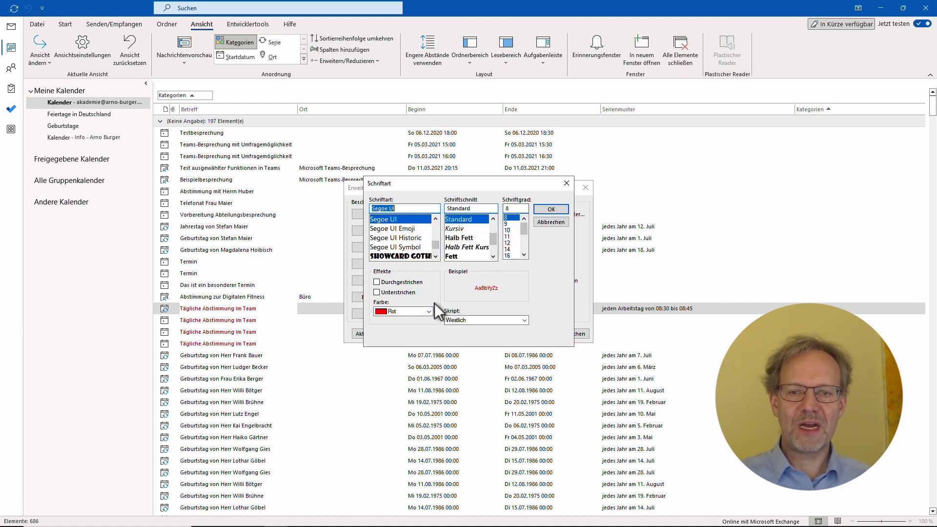
{"action": "left_click", "coordinate": [430, 311]}
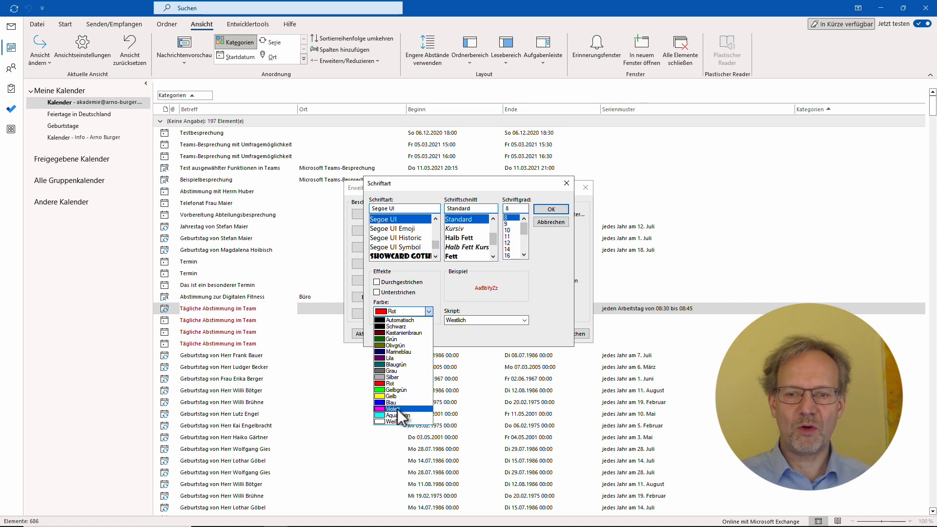
{"action": "left_click", "coordinate": [399, 339]}
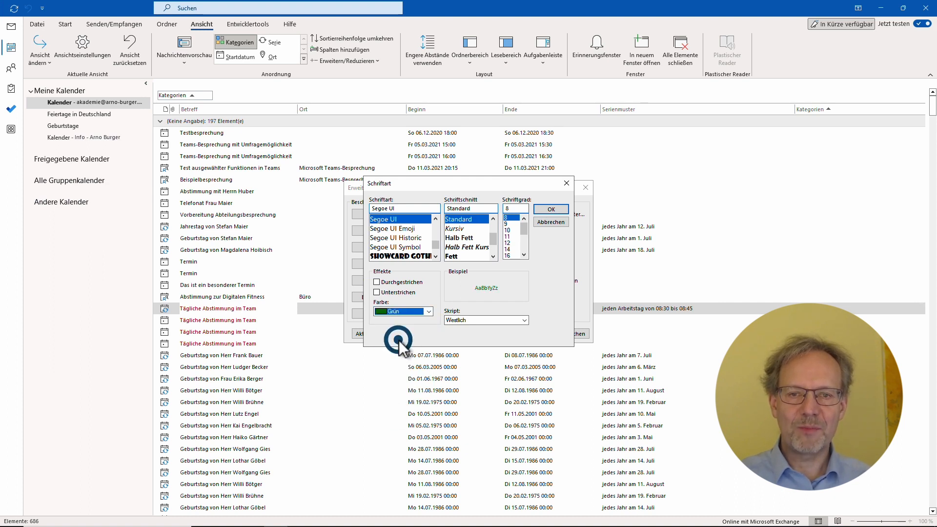
{"action": "left_click", "coordinate": [458, 255]}
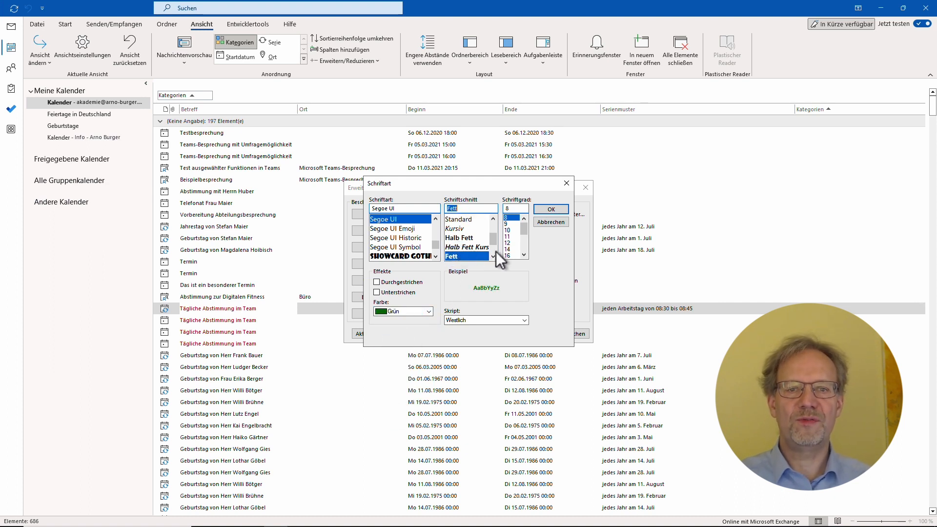
{"action": "left_click", "coordinate": [508, 242]}
{"action": "left_click", "coordinate": [550, 209]}
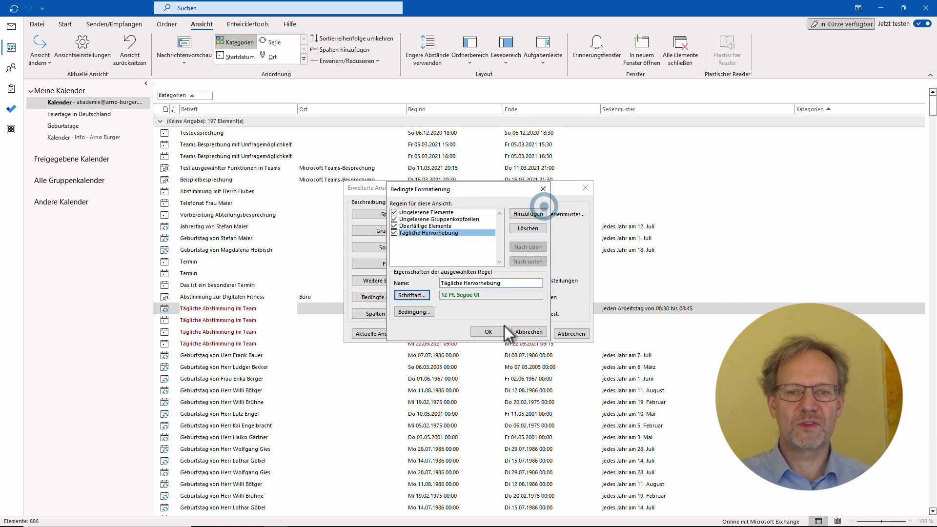
{"action": "left_click", "coordinate": [503, 327]}
{"action": "left_click", "coordinate": [527, 335]}
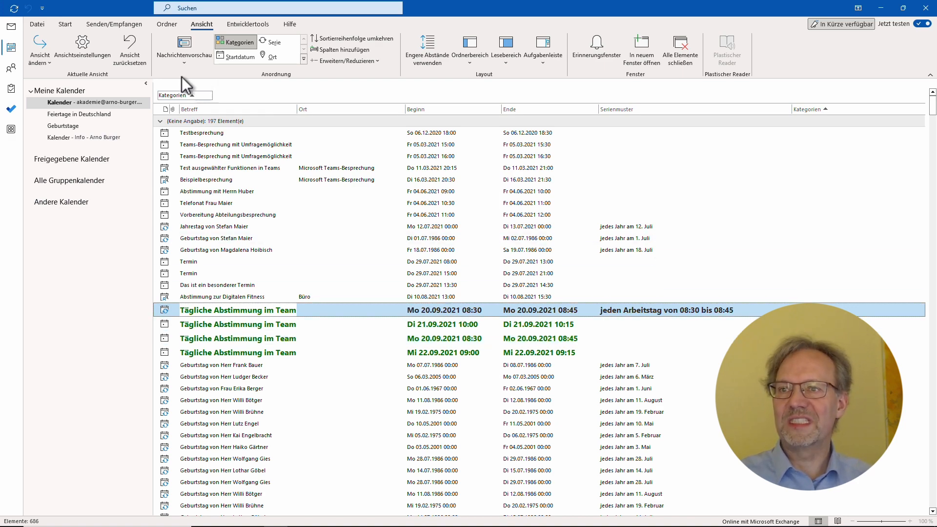
Change the calendar's view from Liste back to Kalender
{"action": "left_click", "coordinate": [40, 54]}
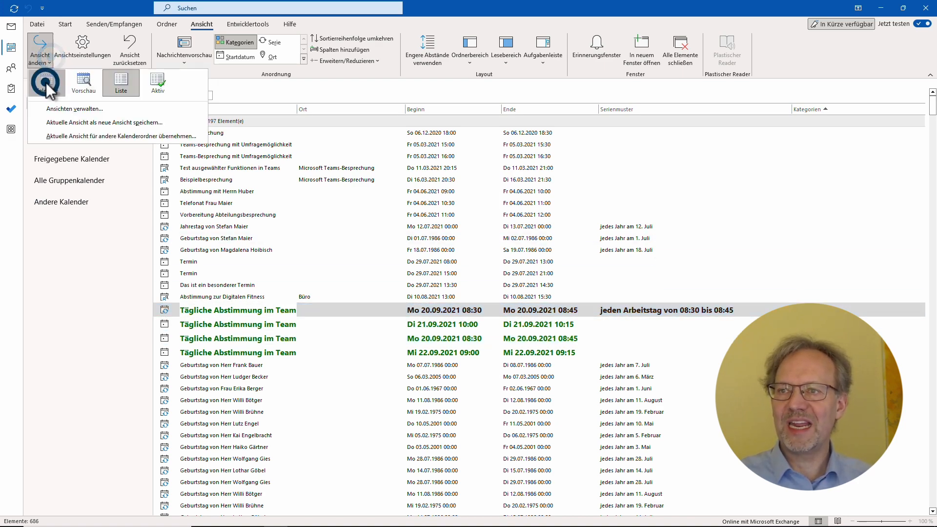
{"action": "left_click", "coordinate": [46, 81]}
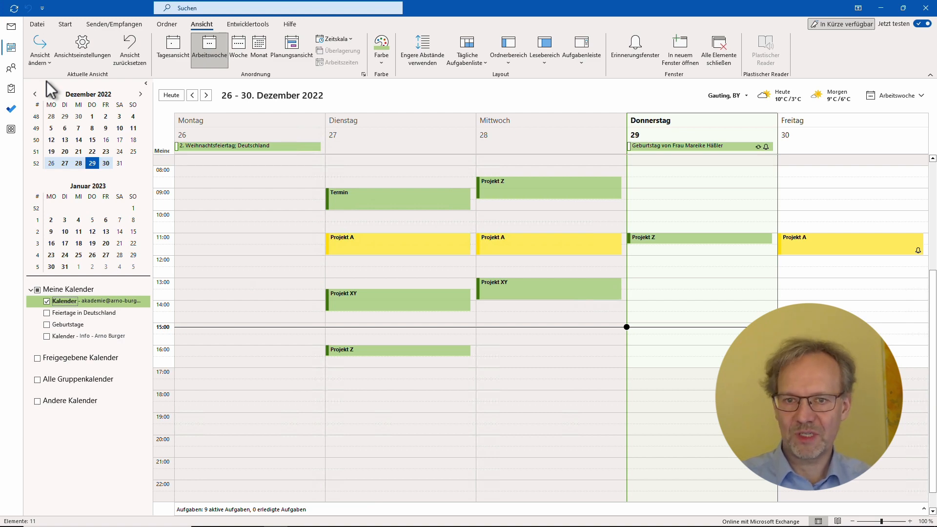
{"action": "scroll", "coordinate": [456, 308], "scroll_direction": "up", "scroll_amount": 3}
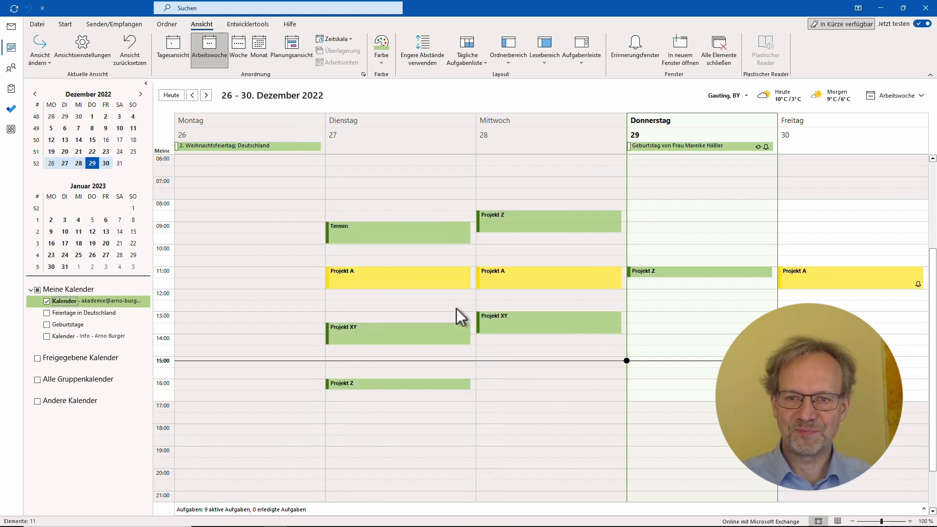
{"action": "mouse_move", "coordinate": [467, 308]}
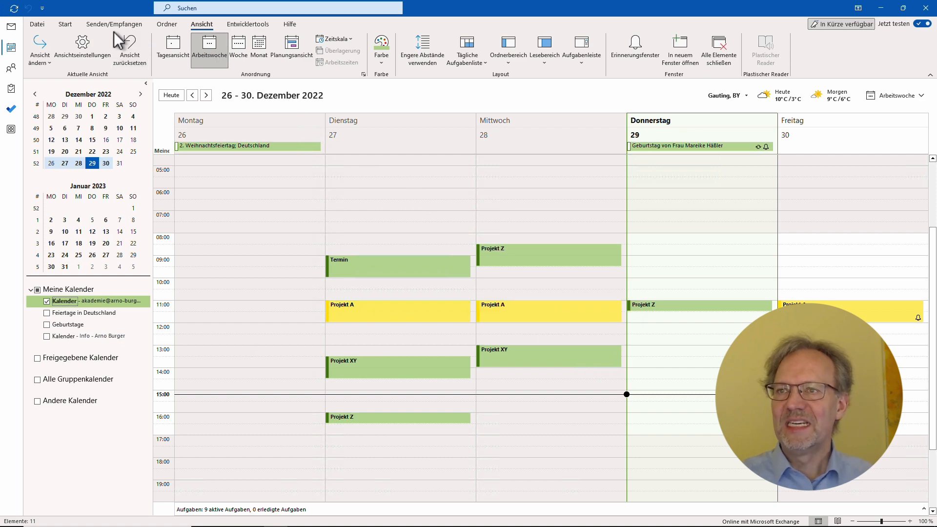
Enable the Projekt XY and Projekt Z conditional formatting rules for the calendar view and apply the view settings
{"action": "left_click", "coordinate": [83, 43]}
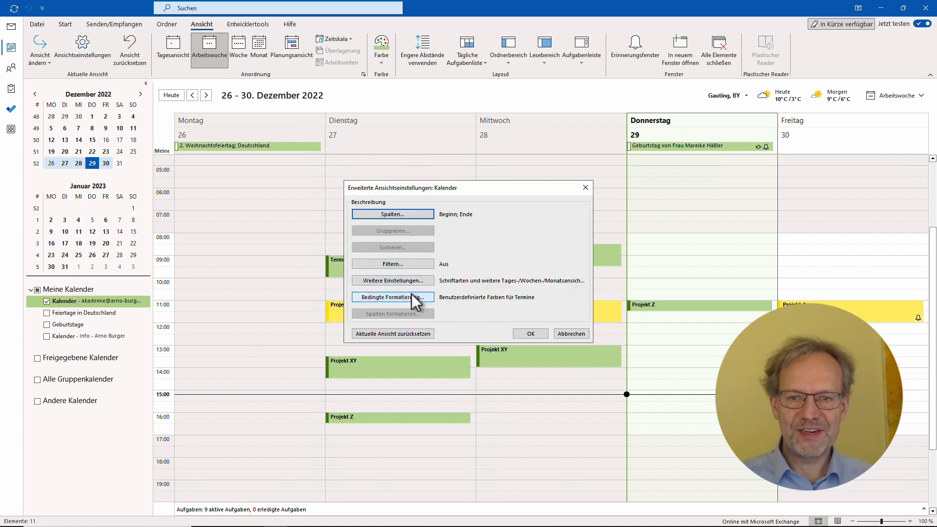
{"action": "left_click", "coordinate": [411, 297]}
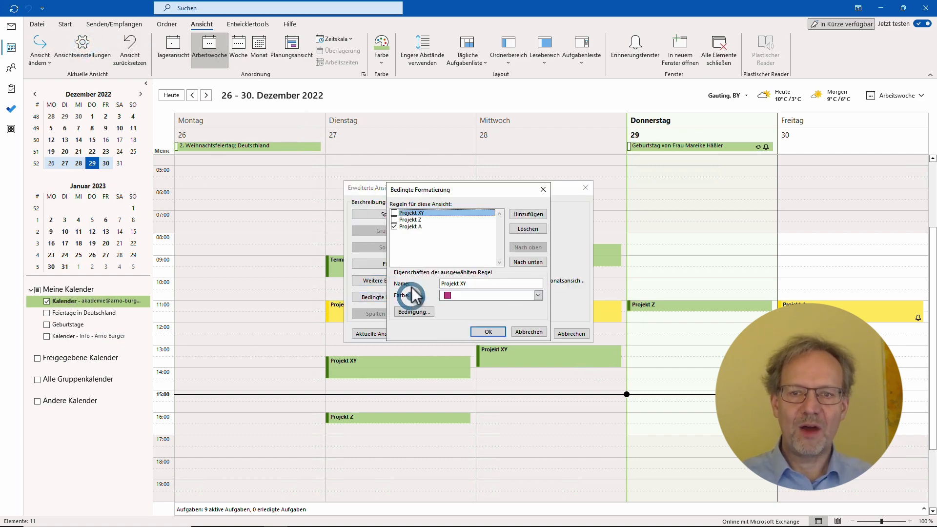
{"action": "left_click", "coordinate": [393, 212]}
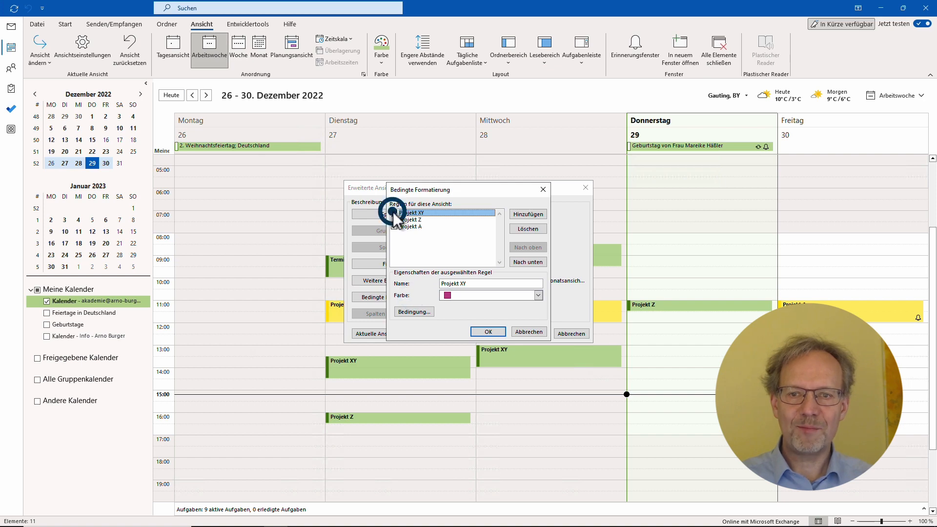
{"action": "left_click", "coordinate": [488, 331]}
{"action": "left_click", "coordinate": [521, 334]}
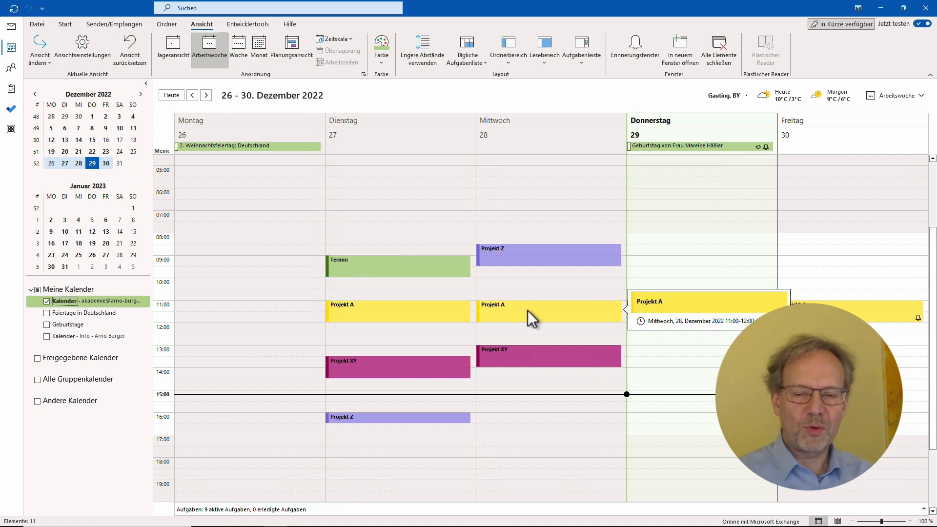
{"action": "left_click", "coordinate": [393, 314]}
{"action": "left_click", "coordinate": [412, 369]}
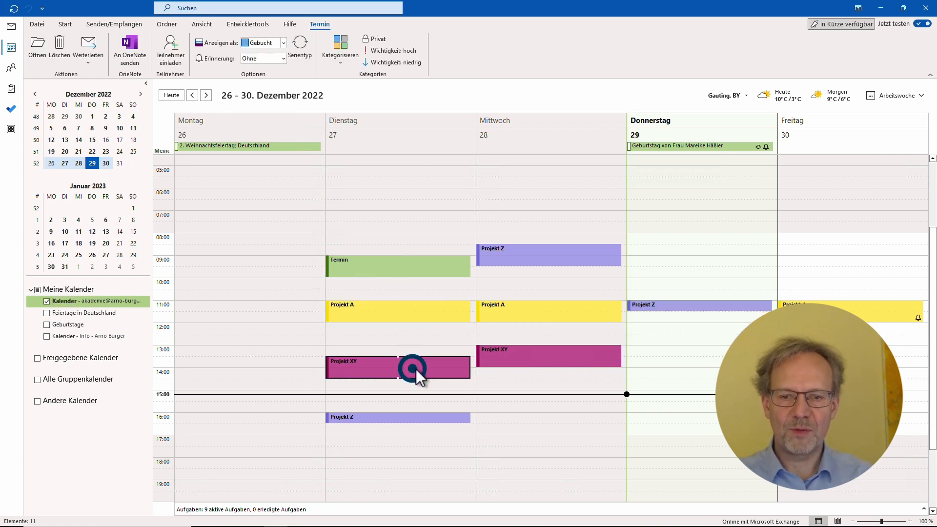
{"action": "left_click", "coordinate": [520, 362]}
{"action": "left_click", "coordinate": [616, 337]}
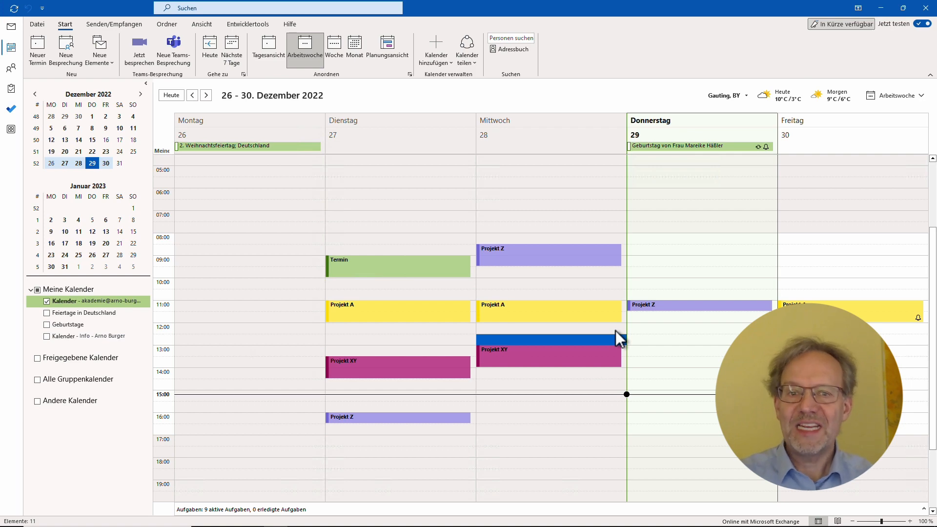
Assign the category Bewerbungsgespräch to the Projekt Z appointment on Wednesday, 28 December
{"action": "left_click", "coordinate": [561, 261]}
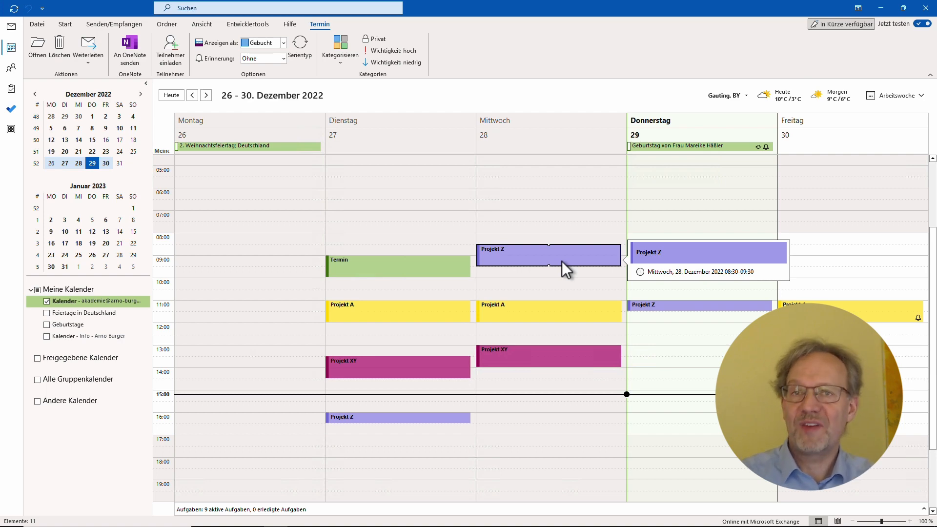
{"action": "left_click", "coordinate": [350, 56]}
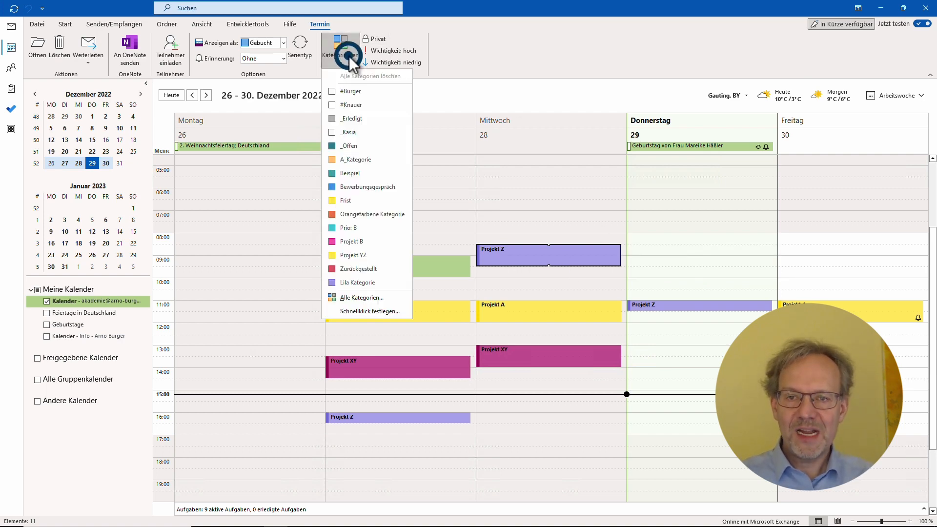
{"action": "left_click", "coordinate": [359, 189]}
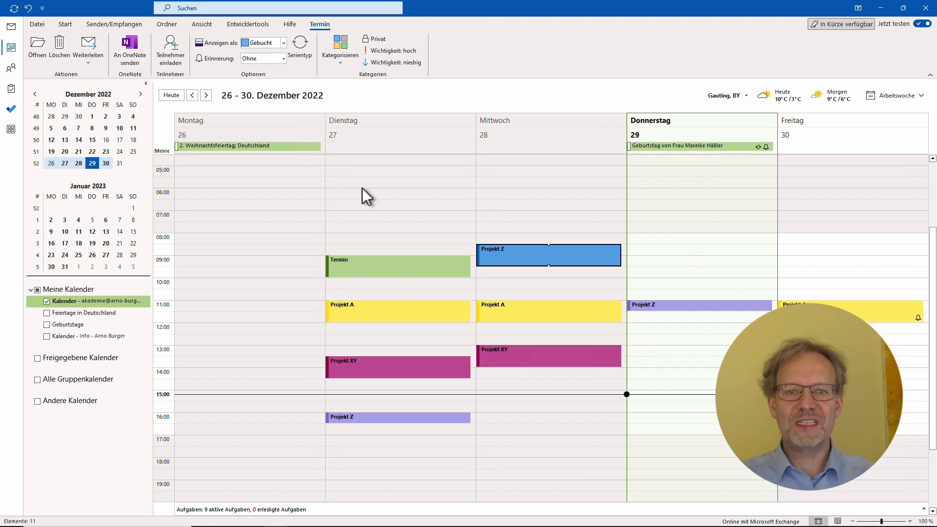
Assign the categories Projekt B and Bewerbungsgespräch to Tuesday's "Termin" appointment, and select Wednesday's Projekt Z appointment
{"action": "left_click", "coordinate": [409, 259]}
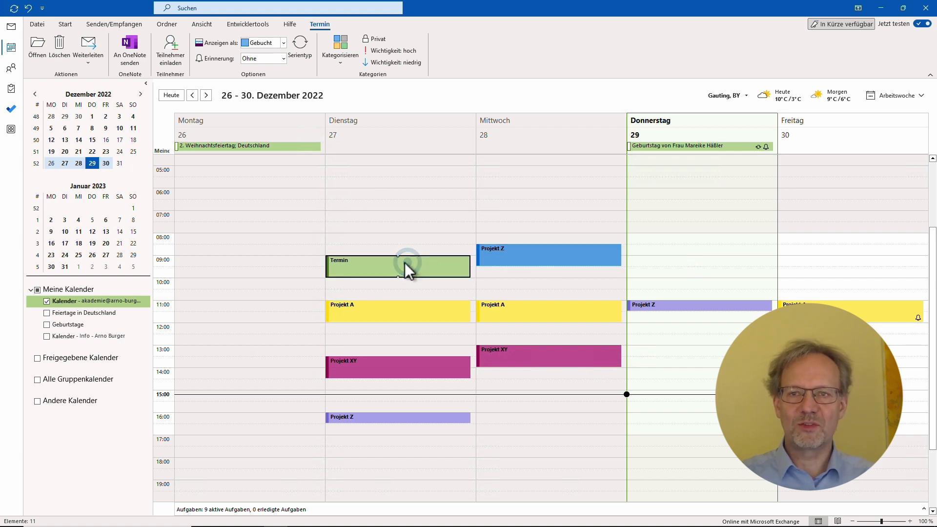
{"action": "left_click", "coordinate": [339, 57]}
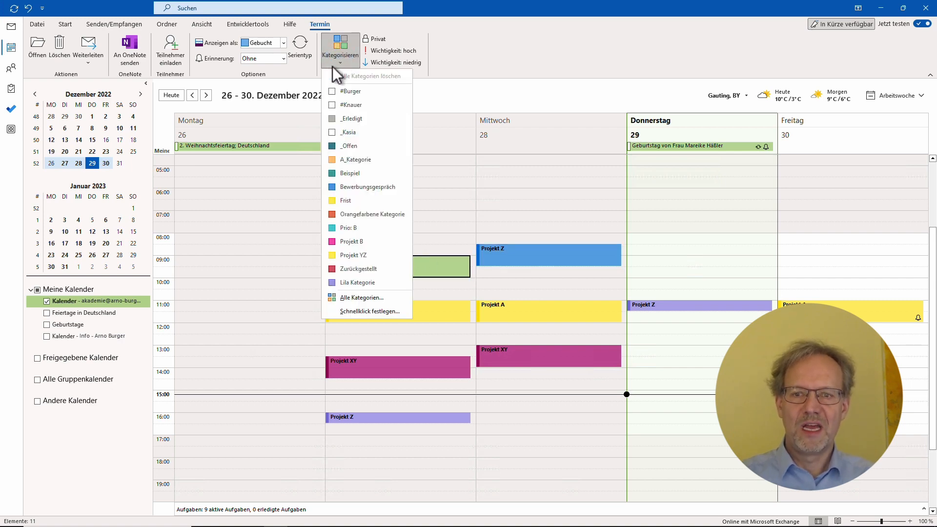
{"action": "left_click", "coordinate": [358, 244]}
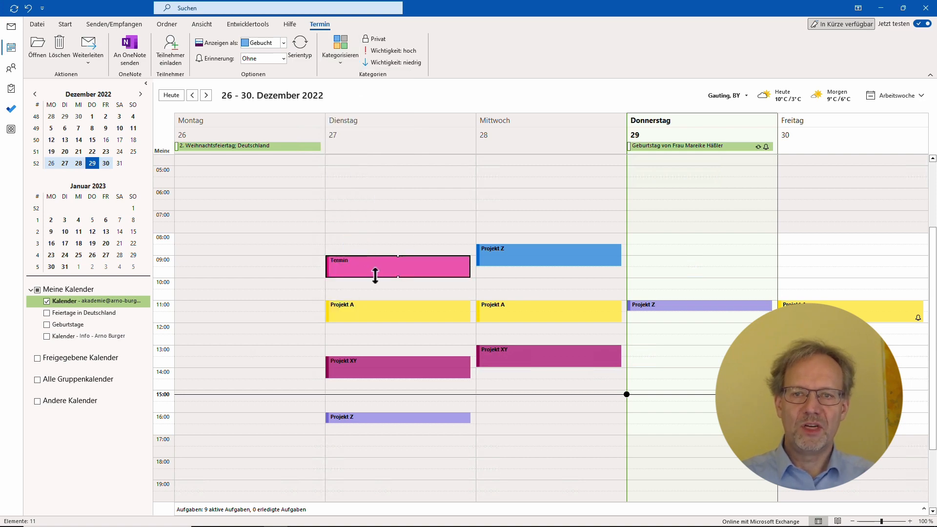
{"action": "left_click", "coordinate": [339, 56]}
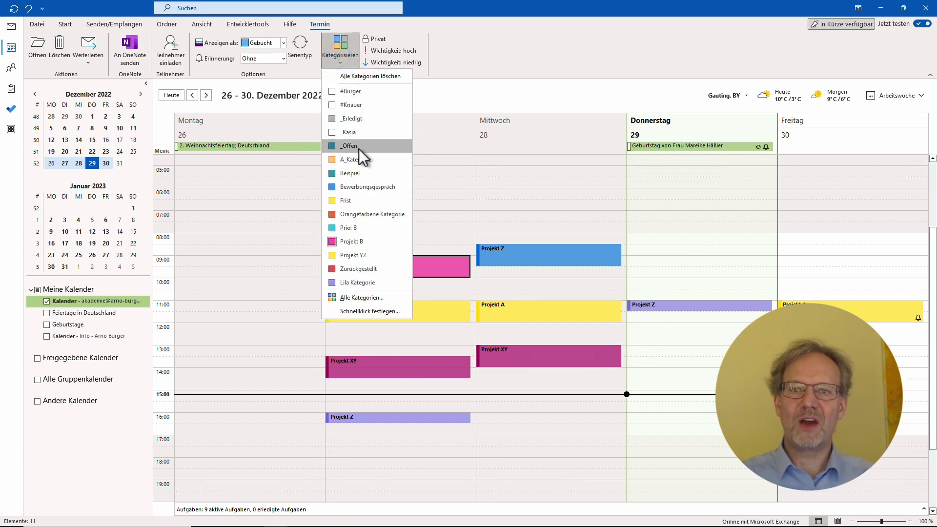
{"action": "left_click", "coordinate": [363, 189]}
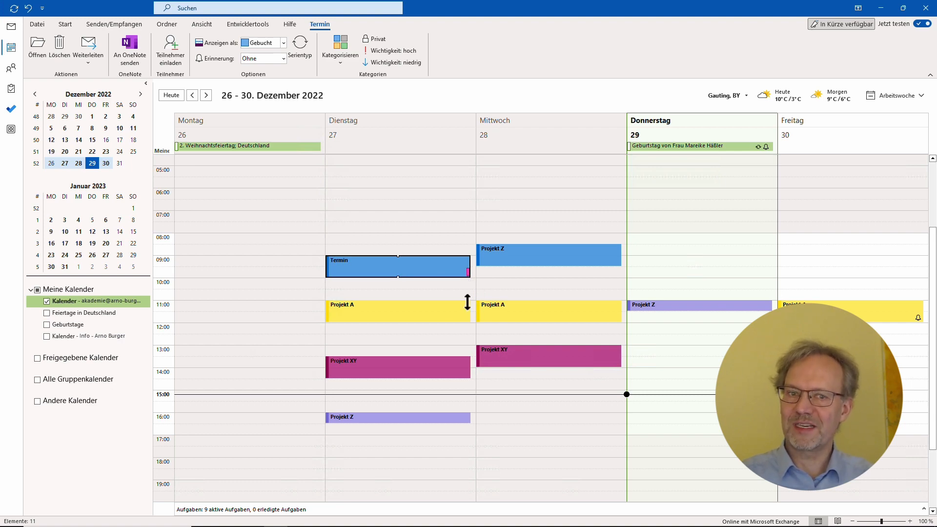
{"action": "left_click", "coordinate": [556, 259]}
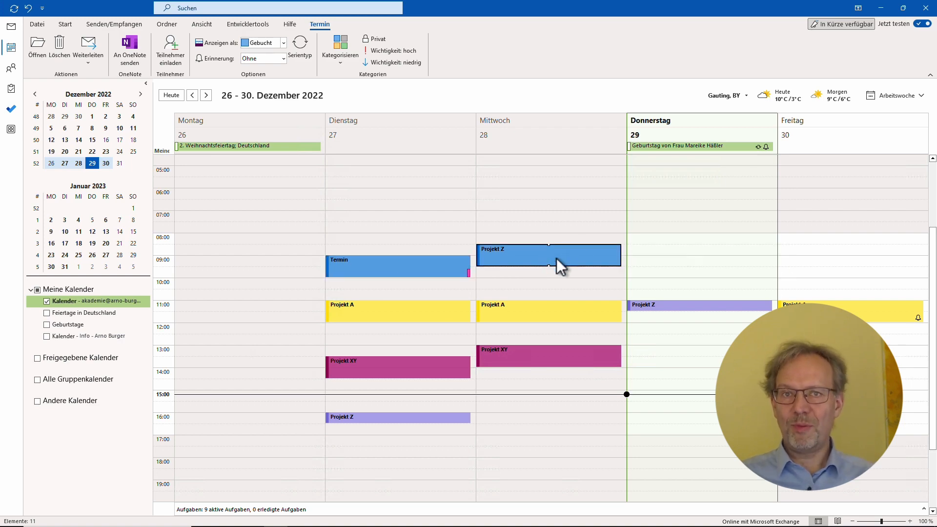